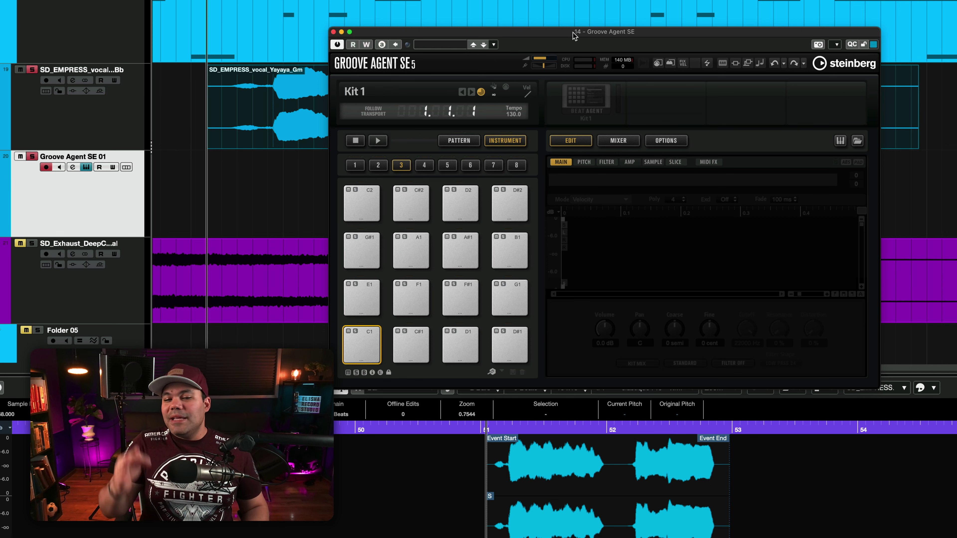
# - Open the SD_EMPRESS_vocal_Yayaya_Gm clip in its own Sample Editor window and show its Hitpoints settings
pyautogui.click(334, 33)
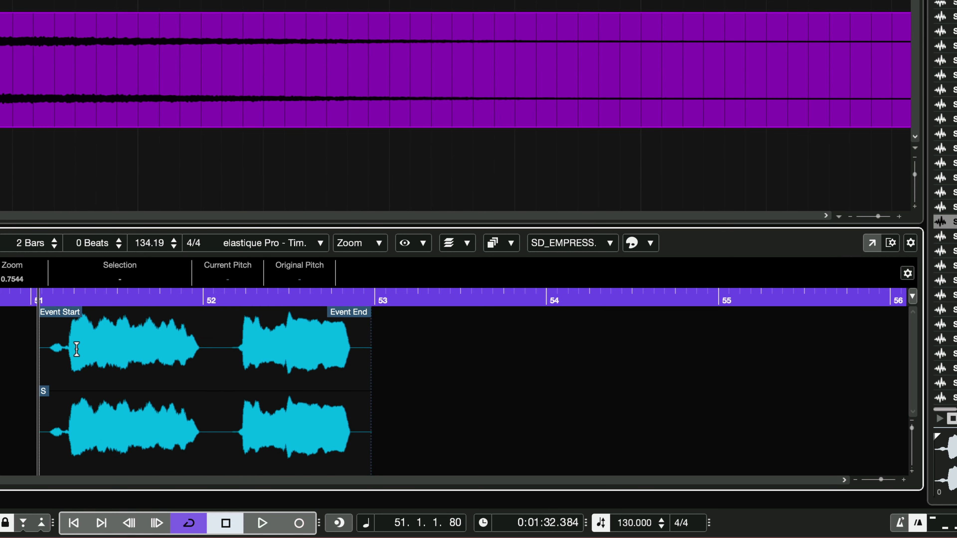
pyautogui.click(872, 244)
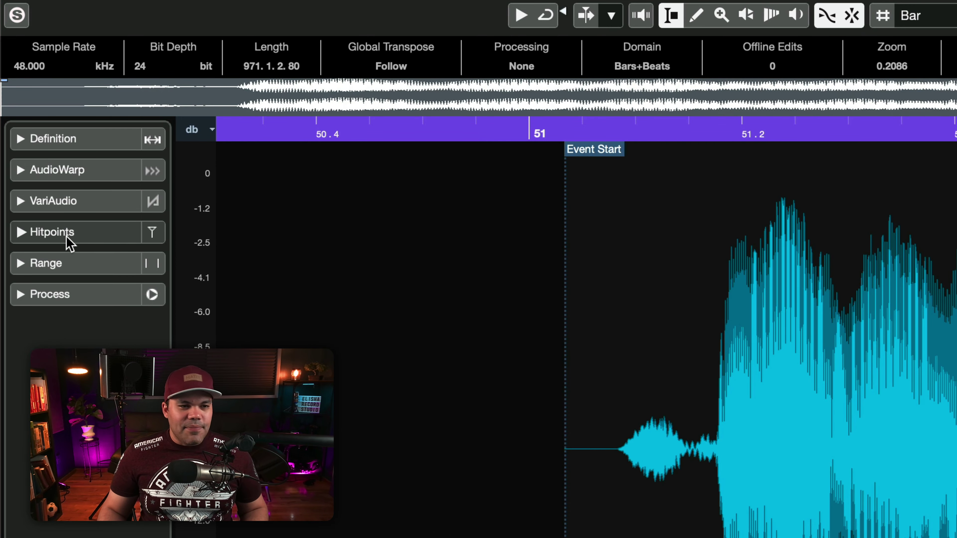
pyautogui.click(68, 241)
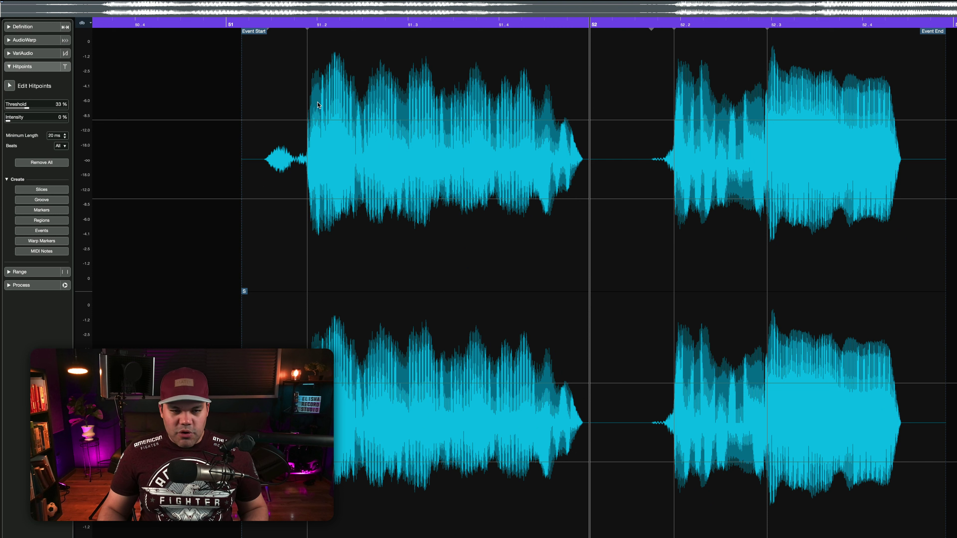
# - Set the vocal clip's hitpoint threshold to 4% and intensity to 1%, and create slices from the hitpoints
pyautogui.moveTo(27, 108)
pyautogui.mouseDown()
pyautogui.moveTo(58, 109)
pyautogui.moveTo(12, 110)
pyautogui.moveTo(38, 110)
pyautogui.moveTo(12, 112)
pyautogui.moveTo(27, 115)
pyautogui.mouseUp()
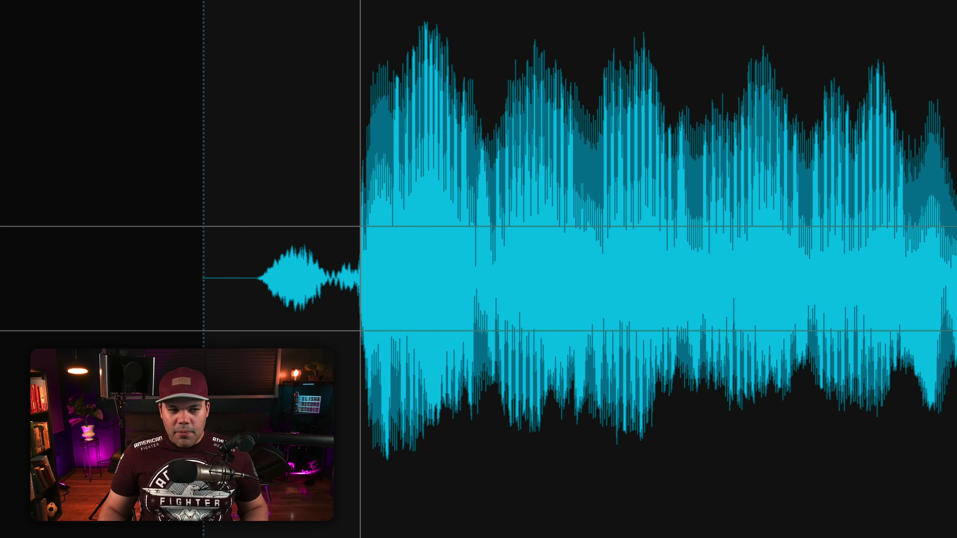
pyautogui.moveTo(27, 116); pyautogui.dragTo(20, 115)
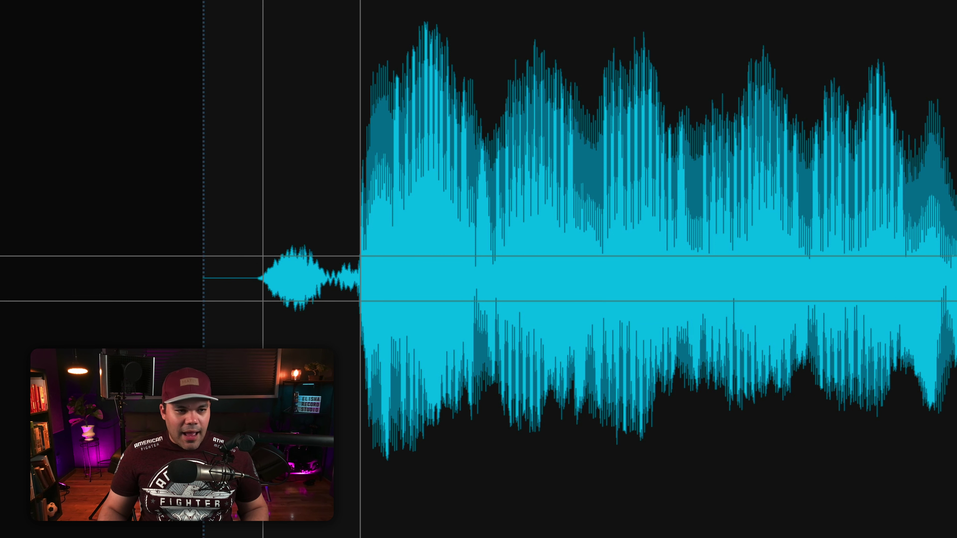
pyautogui.moveTo(20, 116)
pyautogui.mouseDown()
pyautogui.moveTo(30, 116)
pyautogui.moveTo(20, 115)
pyautogui.mouseUp()
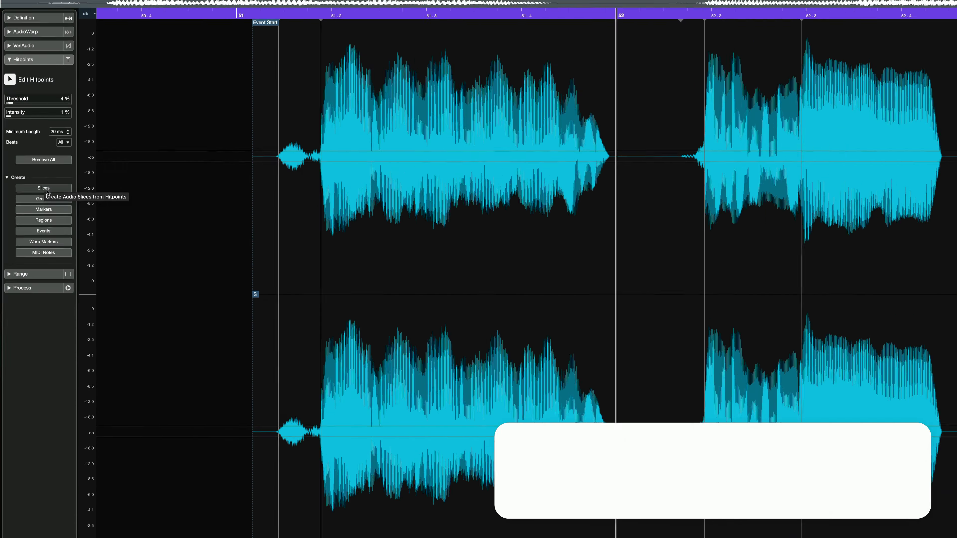
pyautogui.click(99, 253)
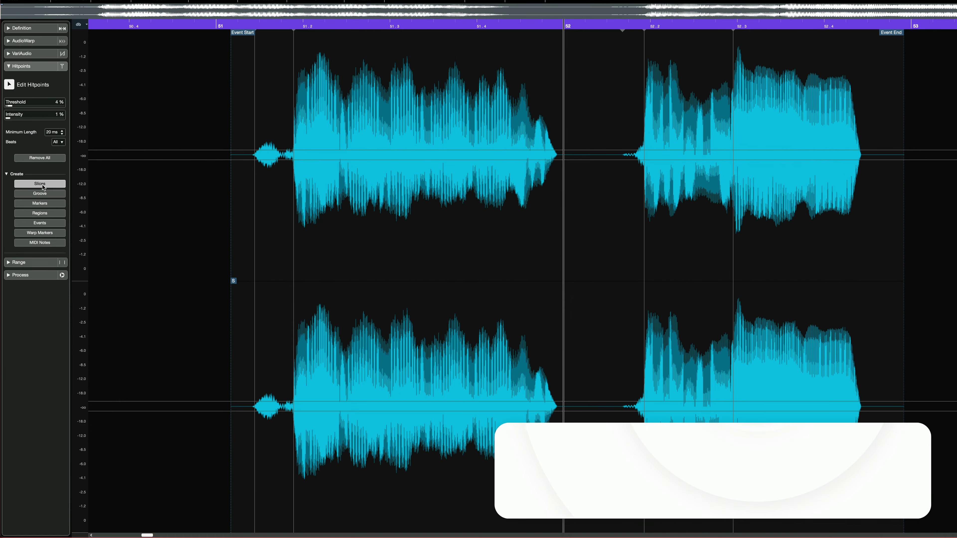
pyautogui.doubleClick(512, 165)
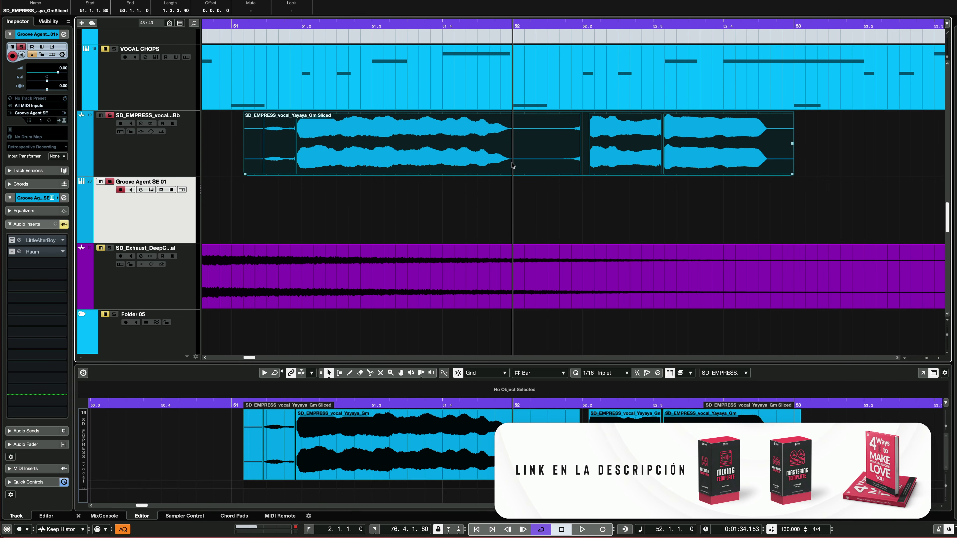
# - Load the sliced SD_EMPRESS_vocal_Yayaya_Gm clip onto pad C1 of the Groove Agent SE 01 track's instrument
pyautogui.click(151, 190)
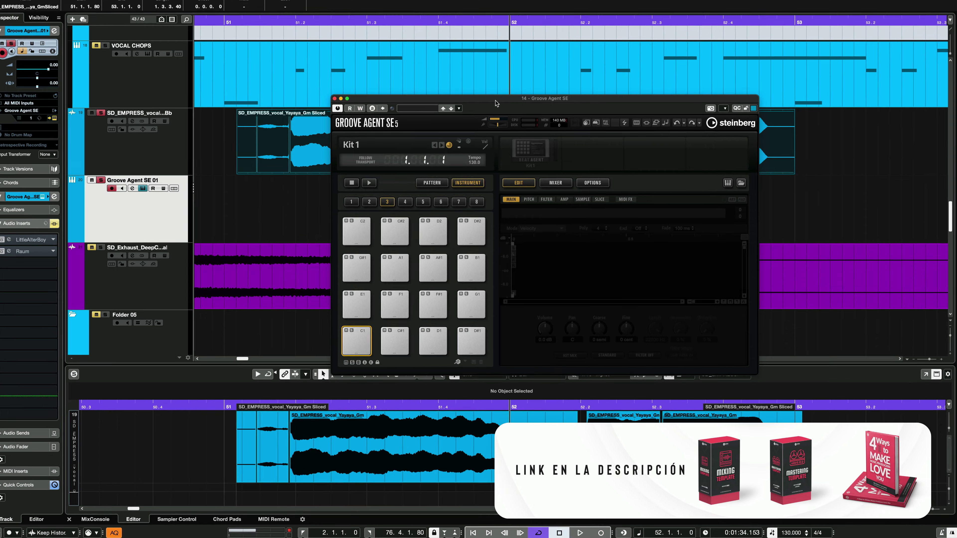
pyautogui.moveTo(494, 107); pyautogui.dragTo(459, 192)
pyautogui.click(463, 158)
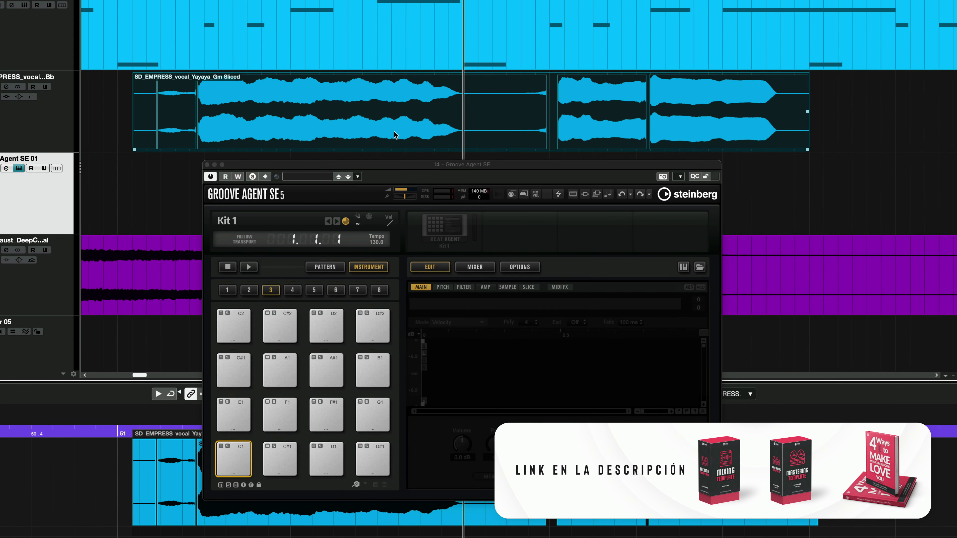
pyautogui.moveTo(399, 129); pyautogui.dragTo(226, 458)
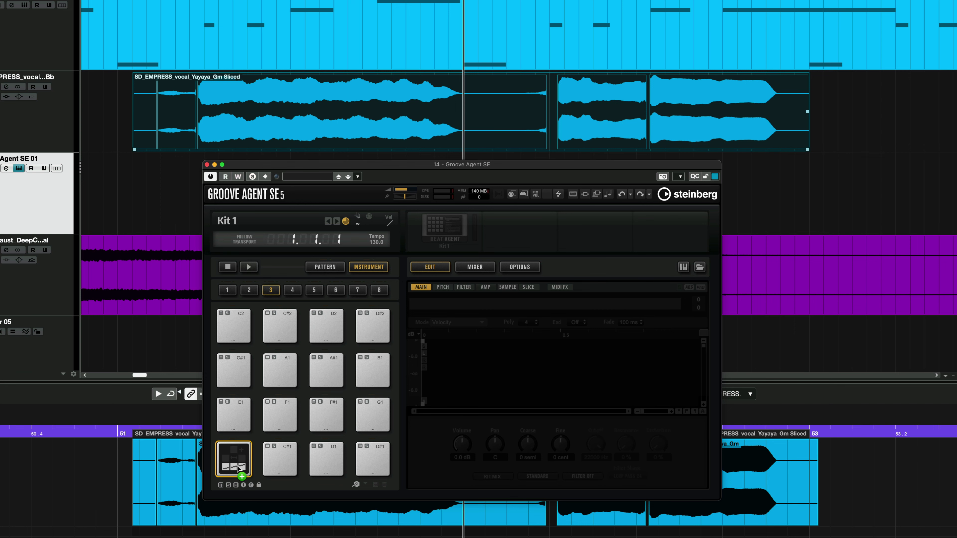
pyautogui.moveTo(238, 467); pyautogui.dragTo(238, 464)
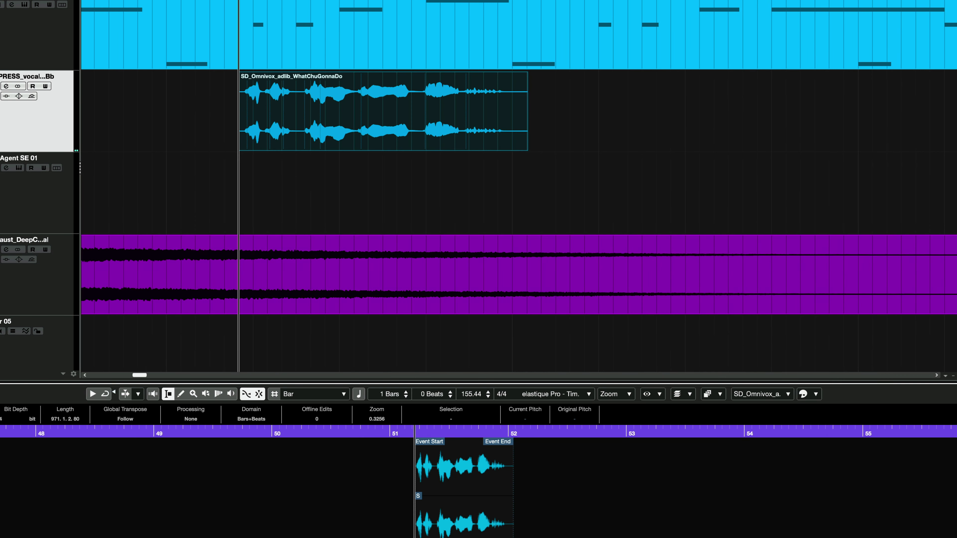
# - Slice the SD_Omnivox_adlib_WhatChuGonnaDo clip at its detected hitpoints in the Sample Editor
pyautogui.doubleClick(462, 110)
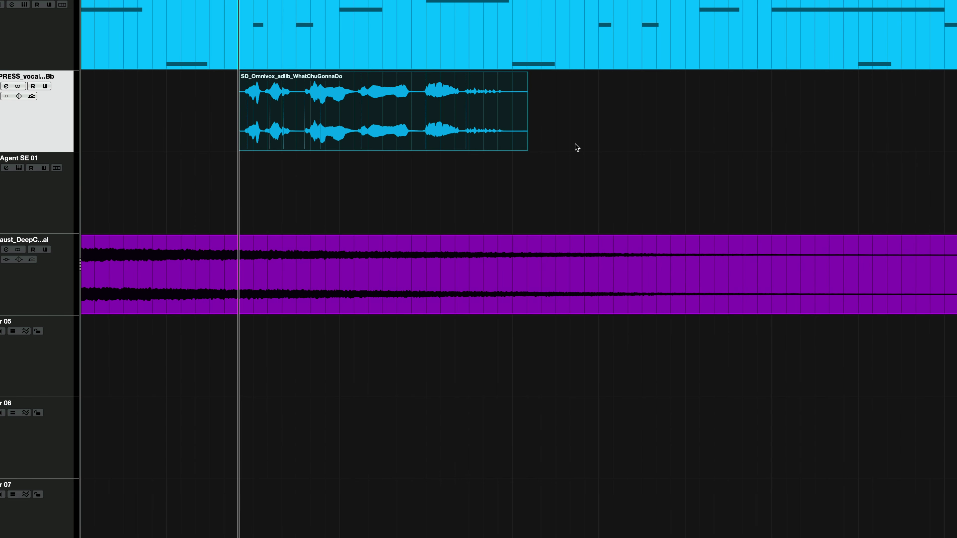
pyautogui.doubleClick(412, 118)
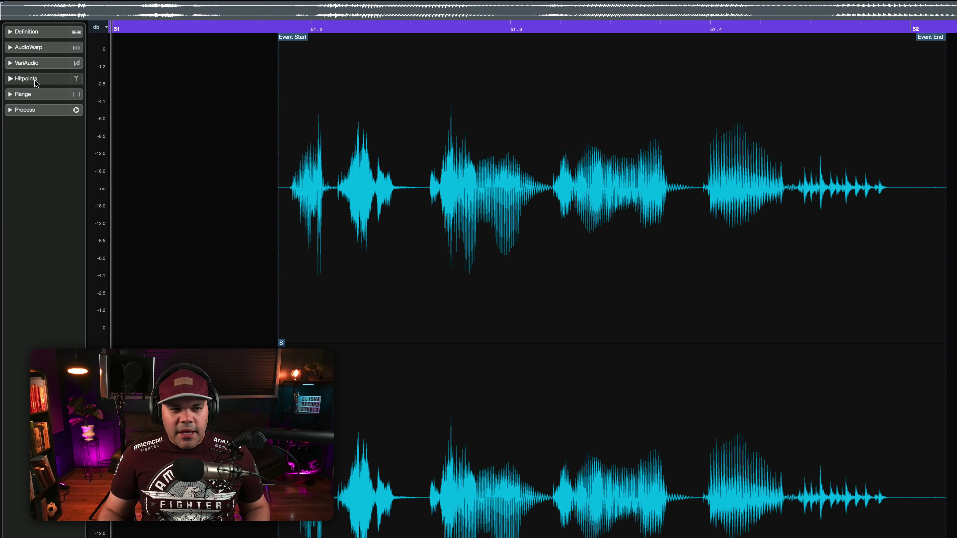
pyautogui.click(36, 80)
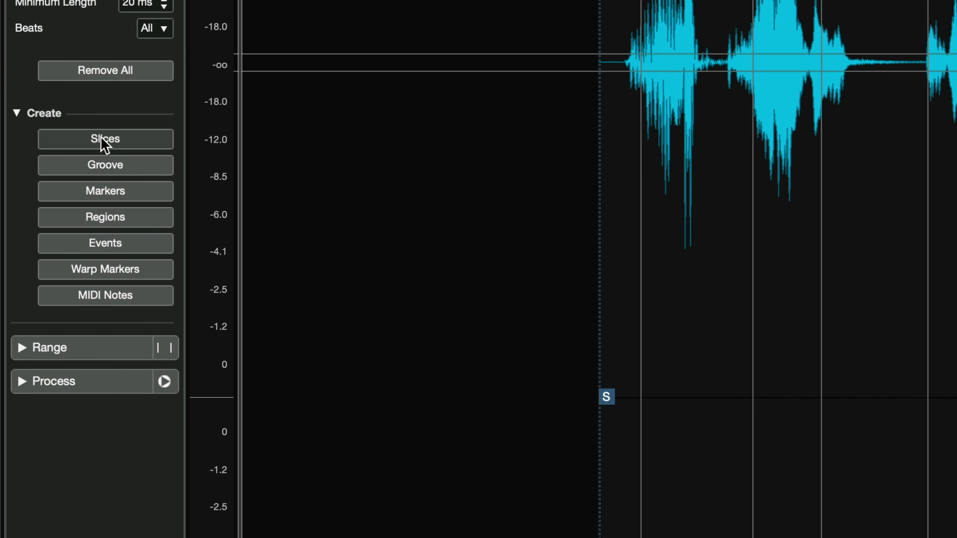
pyautogui.click(88, 141)
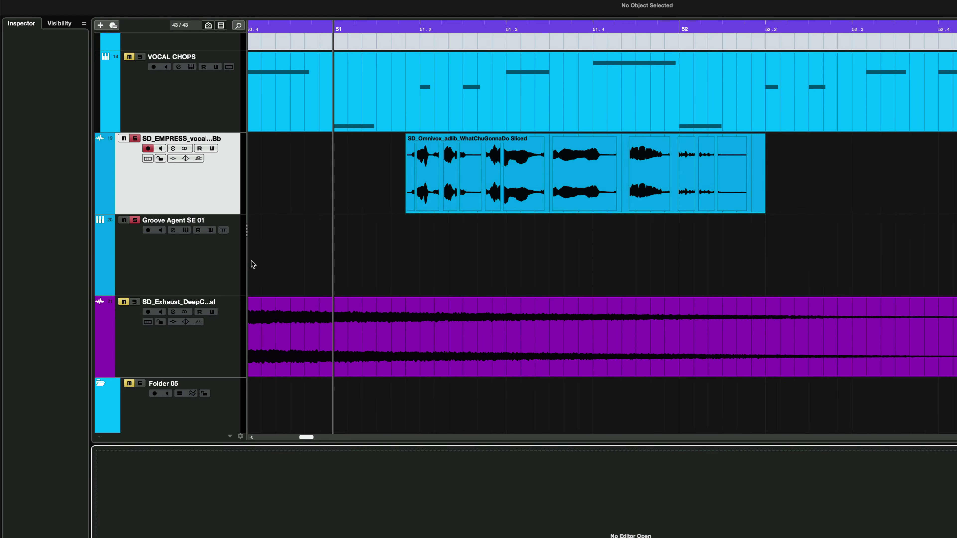
# - Load the sliced SD_Omnivox_adlib_WhatChuGonnaDo clip into Groove Agent SE starting at pad C1
pyautogui.click(206, 261)
pyautogui.click(185, 231)
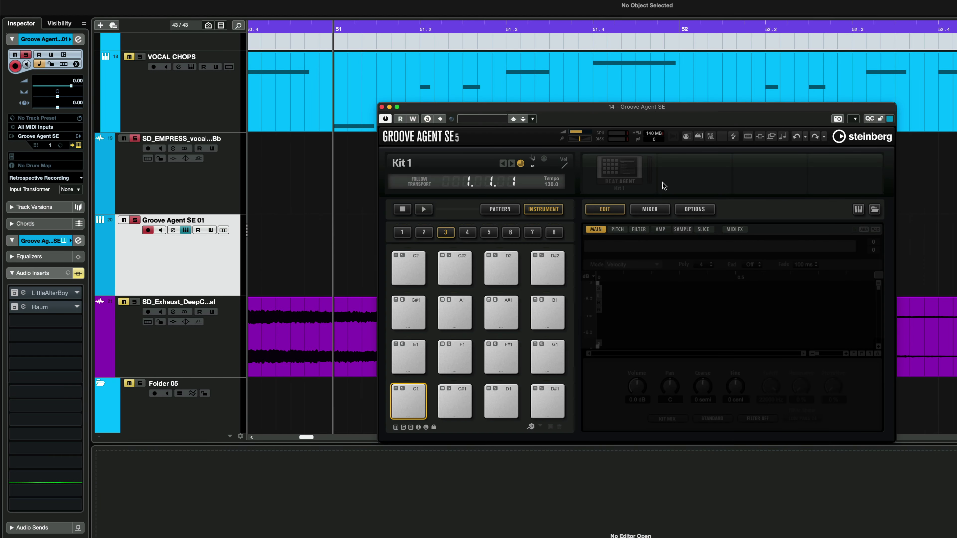
pyautogui.moveTo(645, 113); pyautogui.dragTo(635, 255)
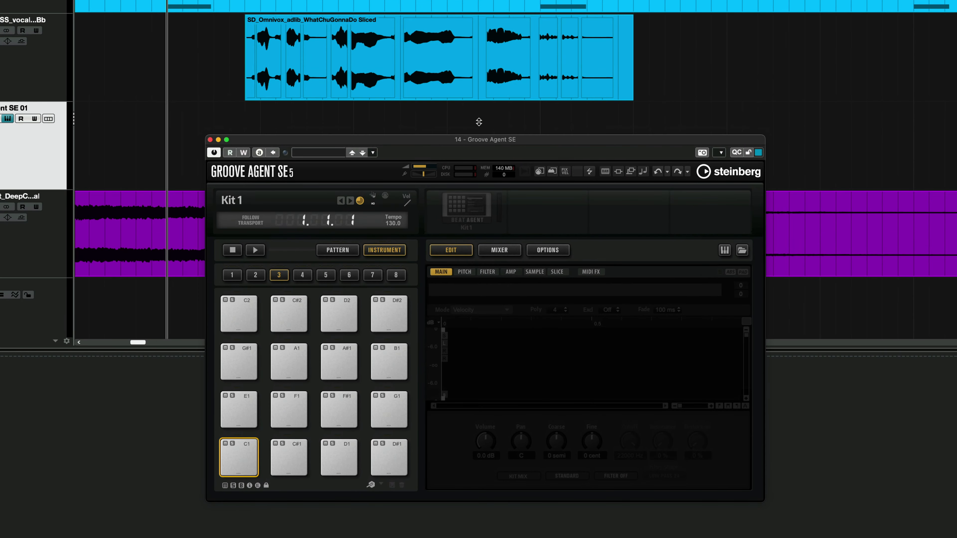
pyautogui.click(602, 191)
pyautogui.moveTo(268, 83); pyautogui.dragTo(233, 464)
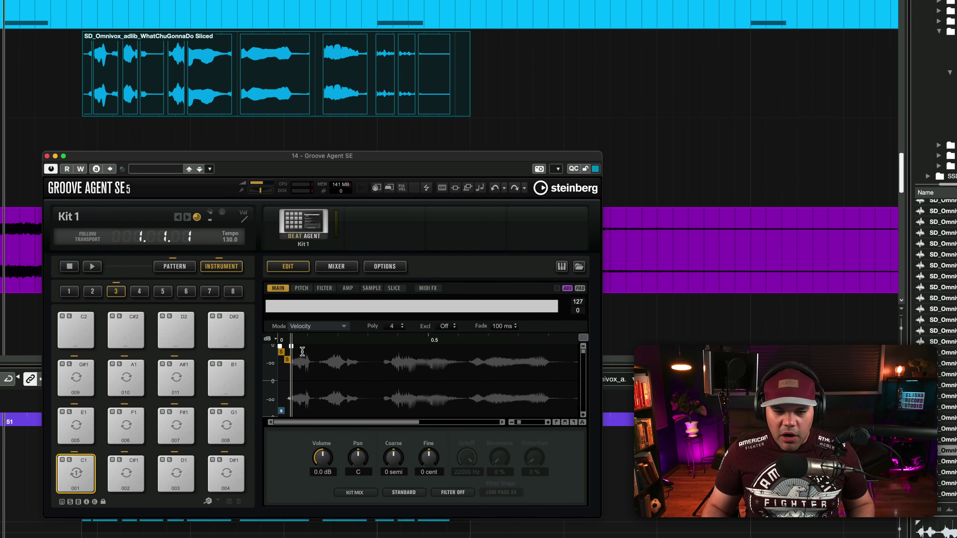
# - Adjust the sample start and end markers of the slice on pad C1 to about 0.09 and 0.1 seconds
pyautogui.moveTo(412, 156); pyautogui.dragTo(395, 43)
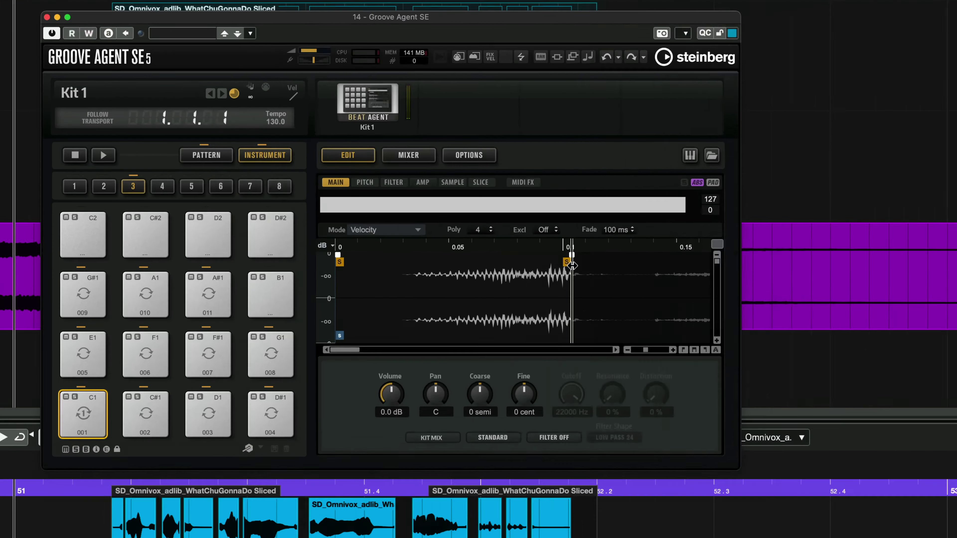
pyautogui.moveTo(570, 261); pyautogui.dragTo(583, 261)
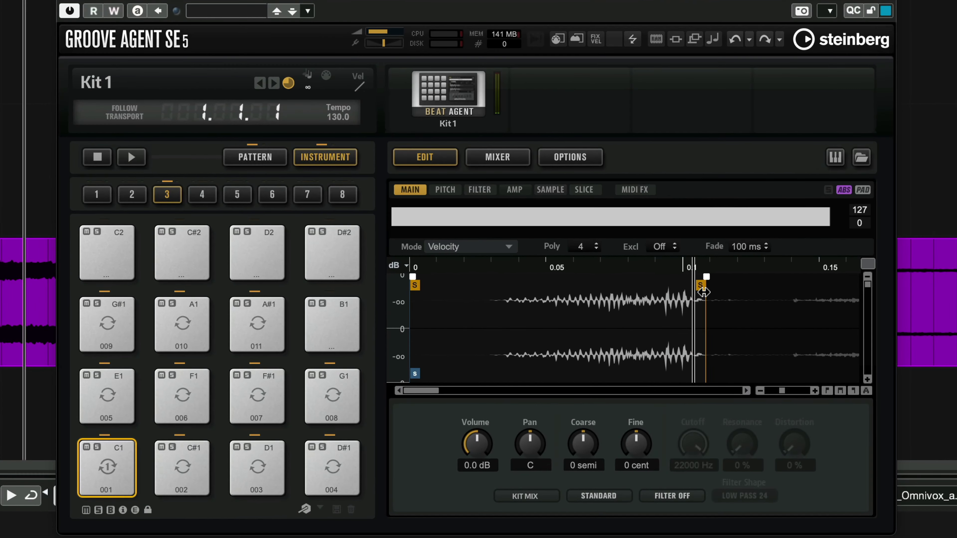
pyautogui.moveTo(416, 284); pyautogui.dragTo(664, 298)
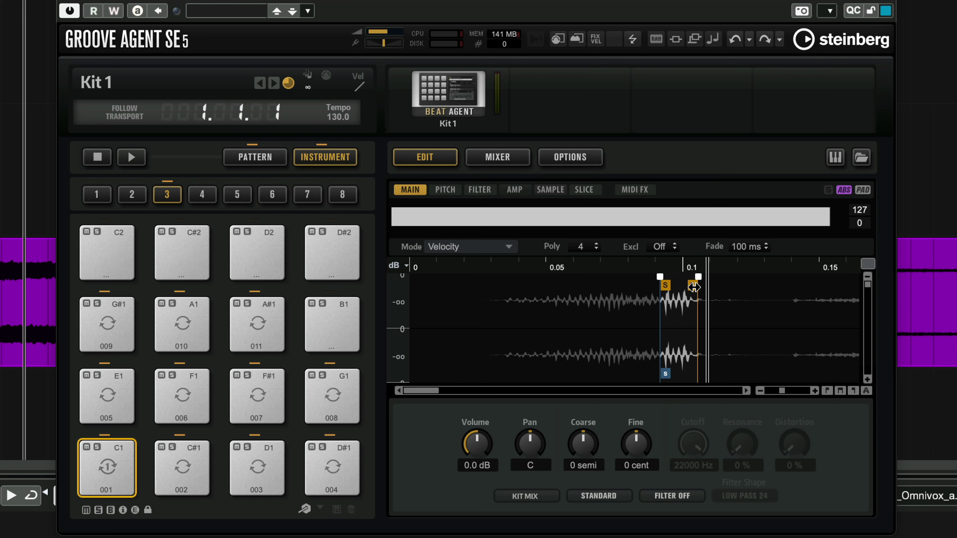
pyautogui.moveTo(694, 287); pyautogui.dragTo(694, 276)
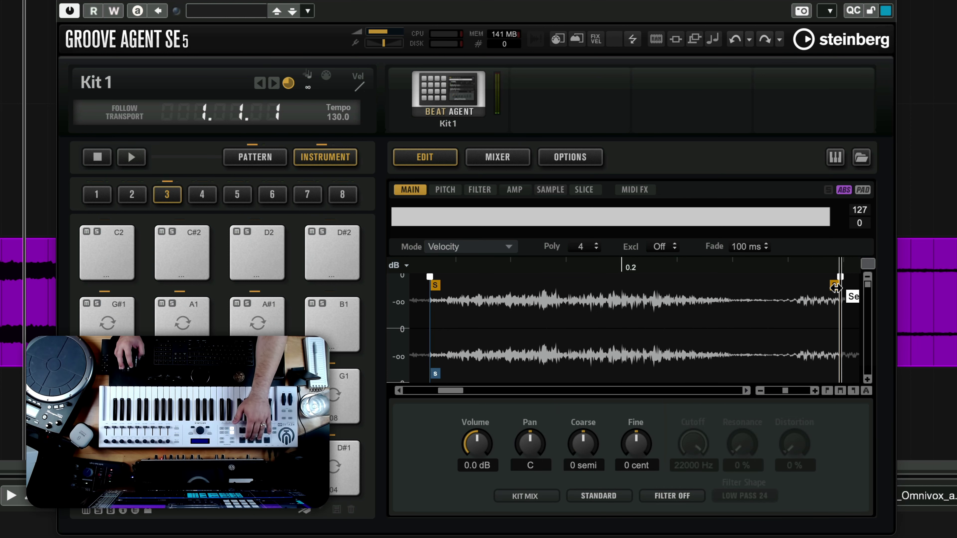
# - Shorten the slice on pad D1 with a fade-in and fade-out, and try a coarse tuning of 10 semitones
pyautogui.moveTo(835, 288)
pyautogui.mouseDown()
pyautogui.moveTo(766, 295)
pyautogui.moveTo(734, 282)
pyautogui.mouseUp()
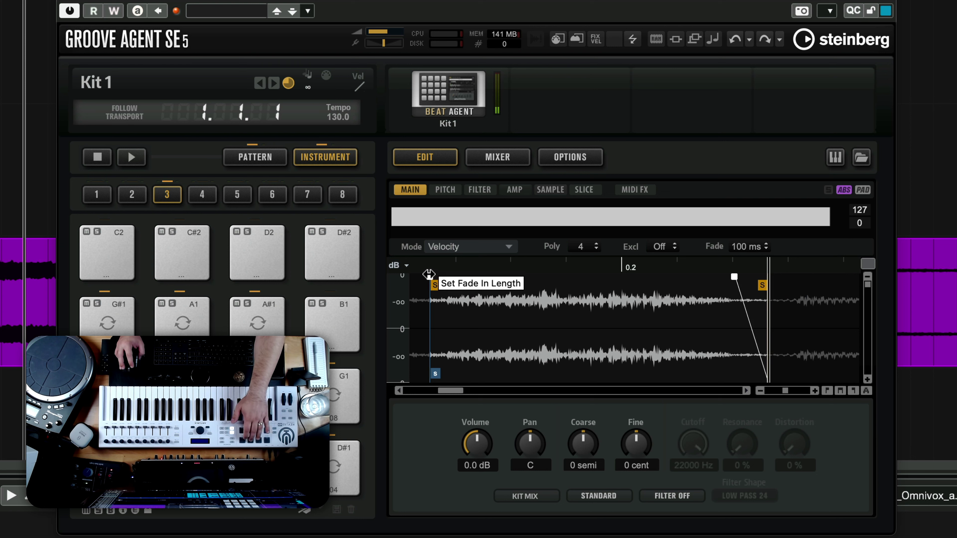
pyautogui.moveTo(440, 278); pyautogui.dragTo(449, 277)
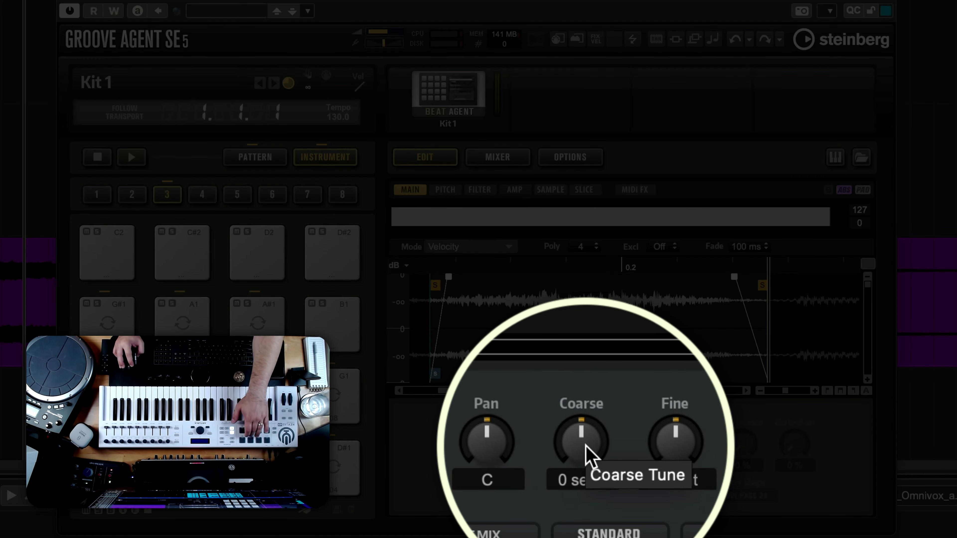
pyautogui.moveTo(584, 446); pyautogui.dragTo(601, 391)
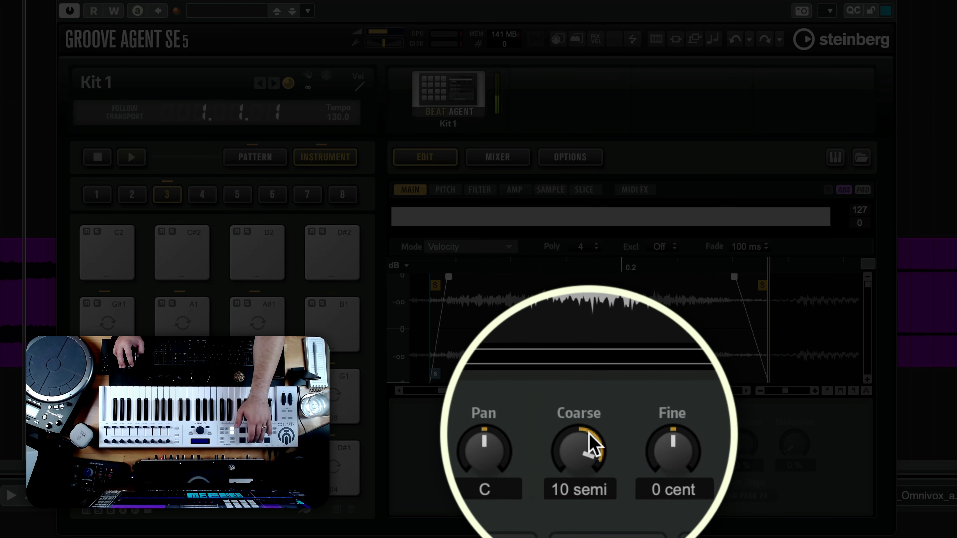
pyautogui.moveTo(588, 434); pyautogui.dragTo(586, 442)
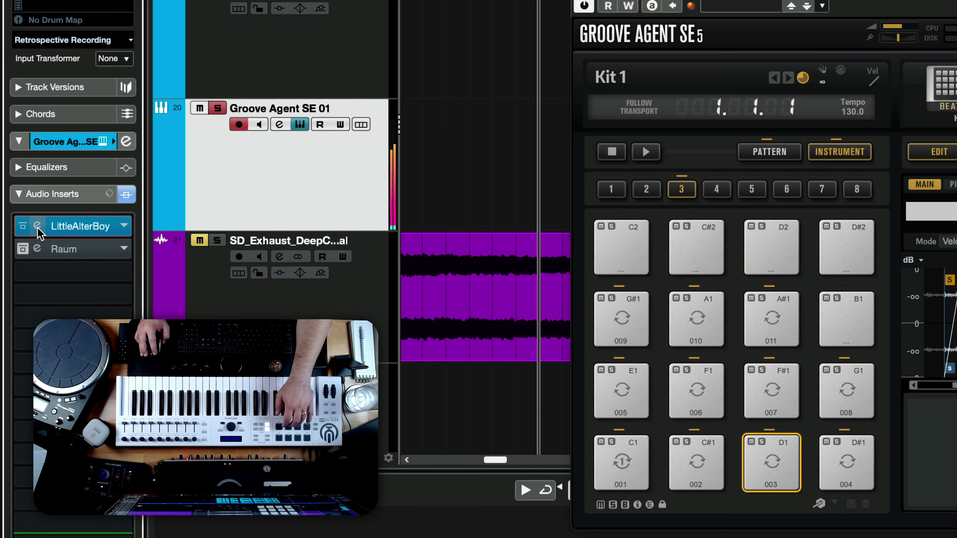
# - Open the LittleAlterBoy insert of the Groove Agent SE 01 track and move its window clear of the sampler
pyautogui.click(37, 226)
pyautogui.moveTo(486, 23); pyautogui.dragTo(468, 0)
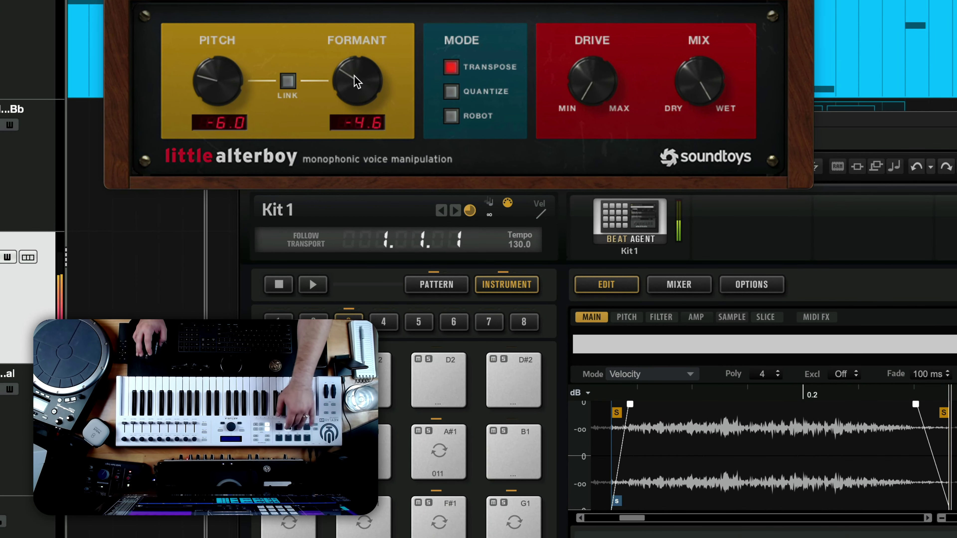